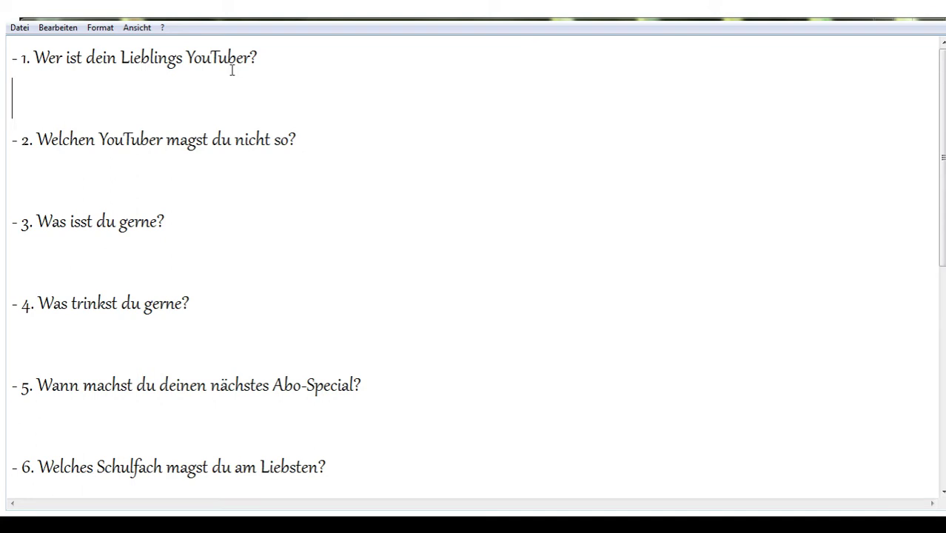
Answer question 1 with a favourite YouTuber, then questions 2–3 with a disliked YouTuber and 'hühnchen'
text(üser)
text(me)
key(Down)
text(gronk)
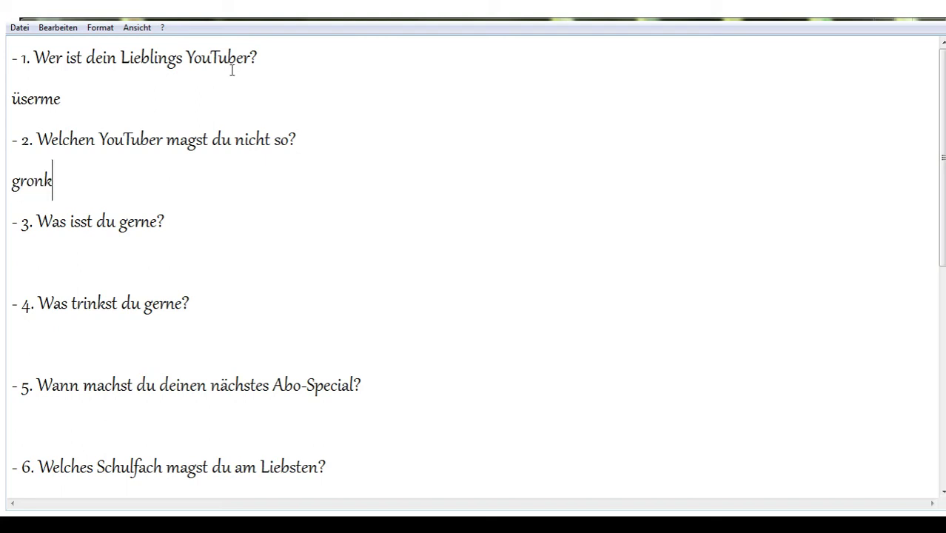
text(h)
text(hühn)
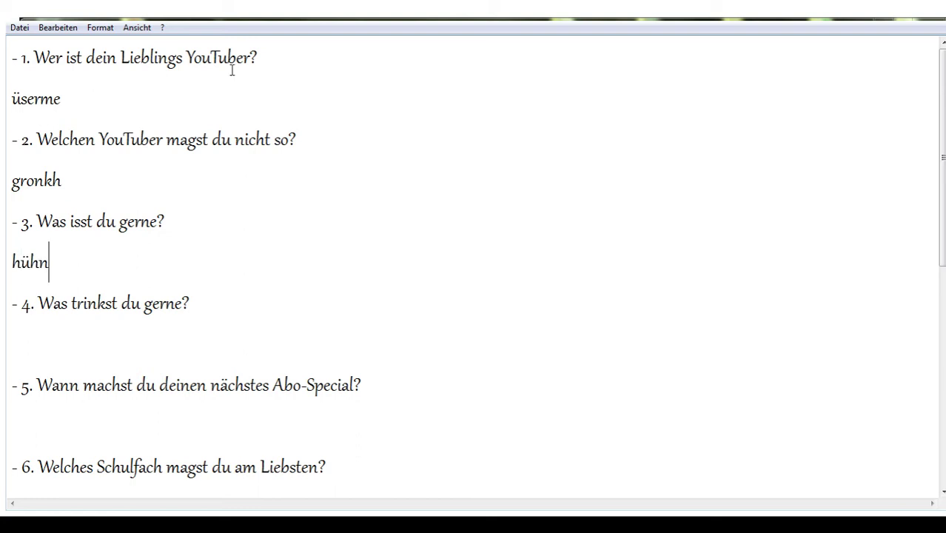
text(chen)
Answer question 4 with 'eeis tee' on a fresh line, correcting 'tea' to 'tee'
key(Down)
key(Down)
key(Down)
key(Up)
key(Left)
key(Right)
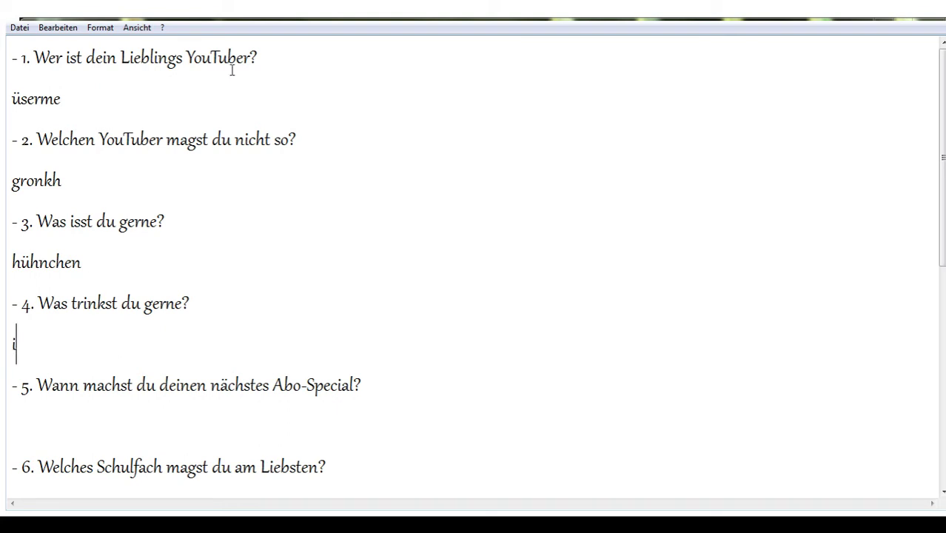
key(BackSpace)
key(Return)
text(eeis )
text(tea)
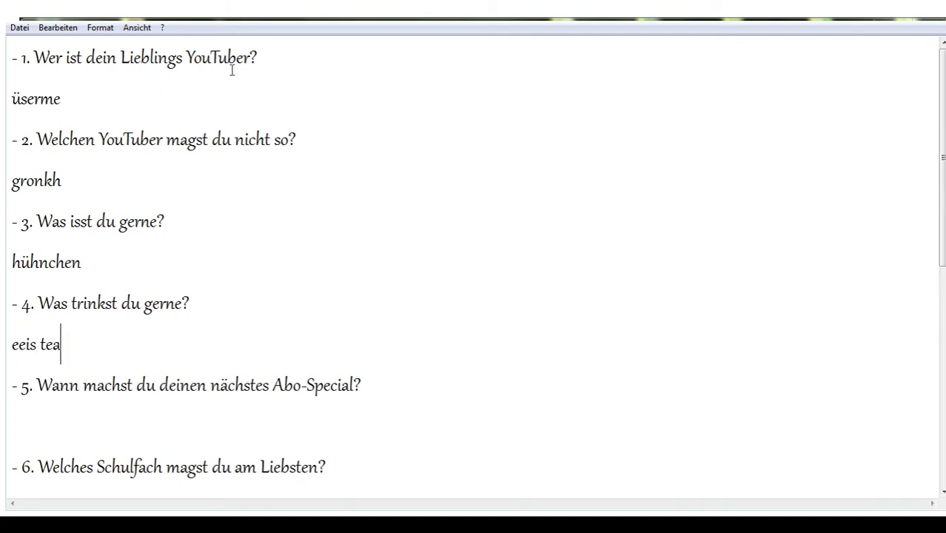
key(BackSpace)
text(e)
key(Down)
key(Down)
Answer question 5 with '200 abonentos'
text(200)
key(Down)
key(Up)
text(abonen)
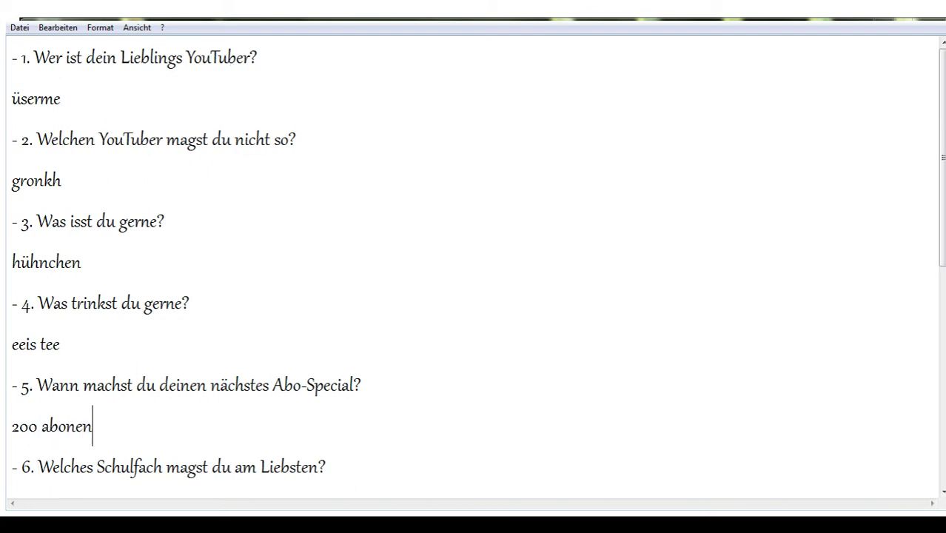
text(tos)
key(Down)
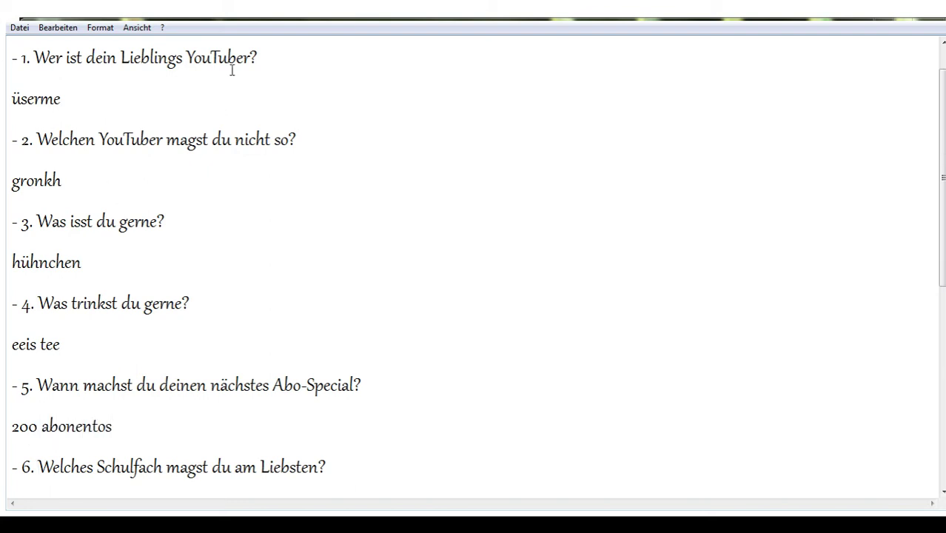
key(Down)
key(Down)
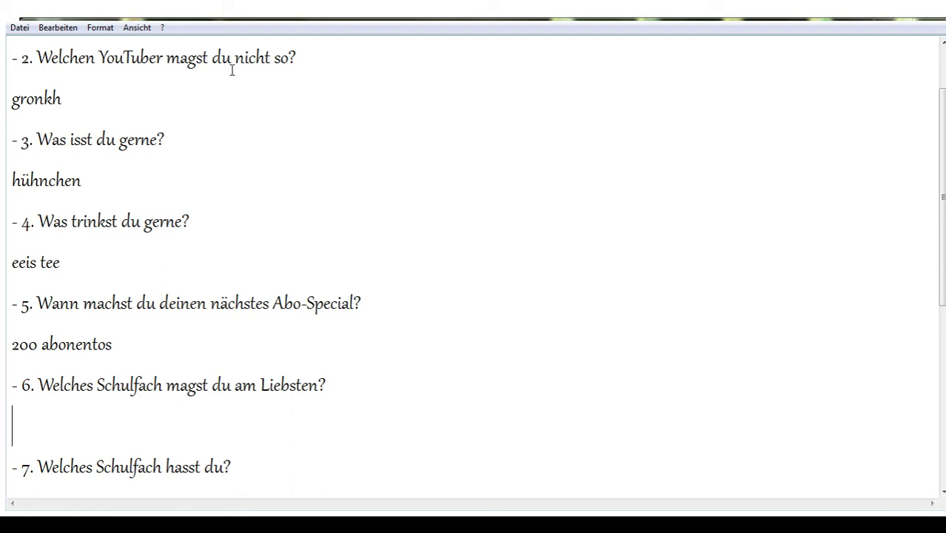
Answer question 6 with 'erdkunde', replacing the first attempt 'ferien'
text(fe)
text(rien)
key(Down)
key(Down)
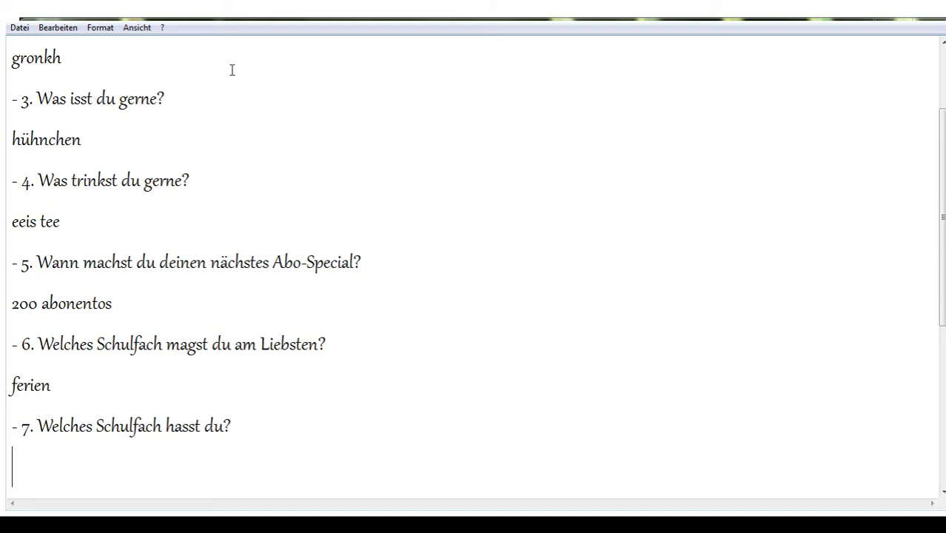
key(Up)
key(Up)
key(Left)
key(Right)
key(BackSpace)
key(BackSpace)
key(BackSpace)
key(BackSpace)
key(BackSpace)
key(BackSpace)
text(erd)
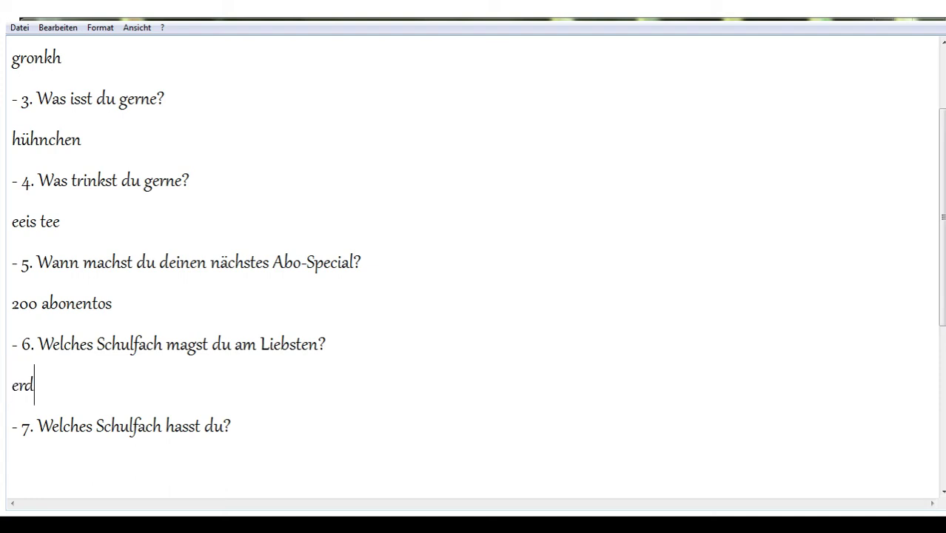
text(kunde)
Answer question 7 with 'ethik'
key(Down)
key(Down)
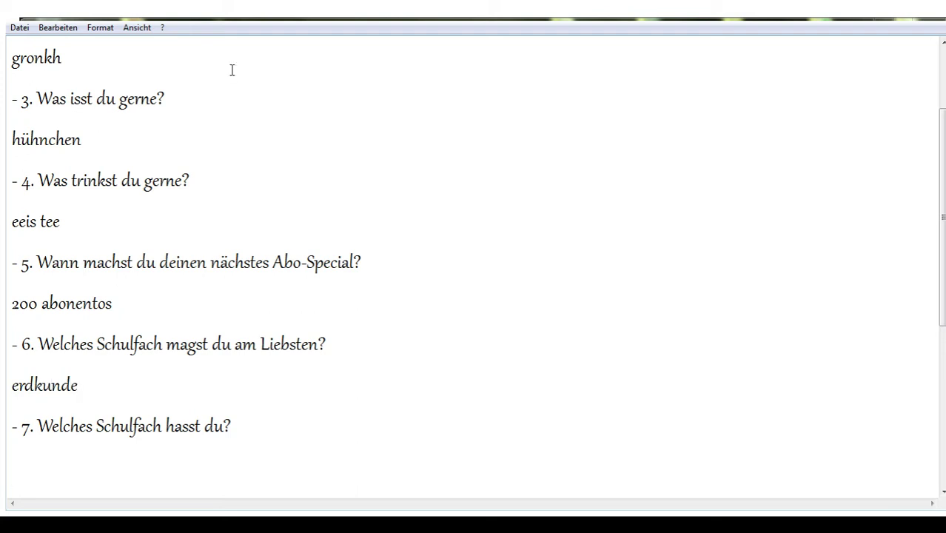
key(Down)
key(Up)
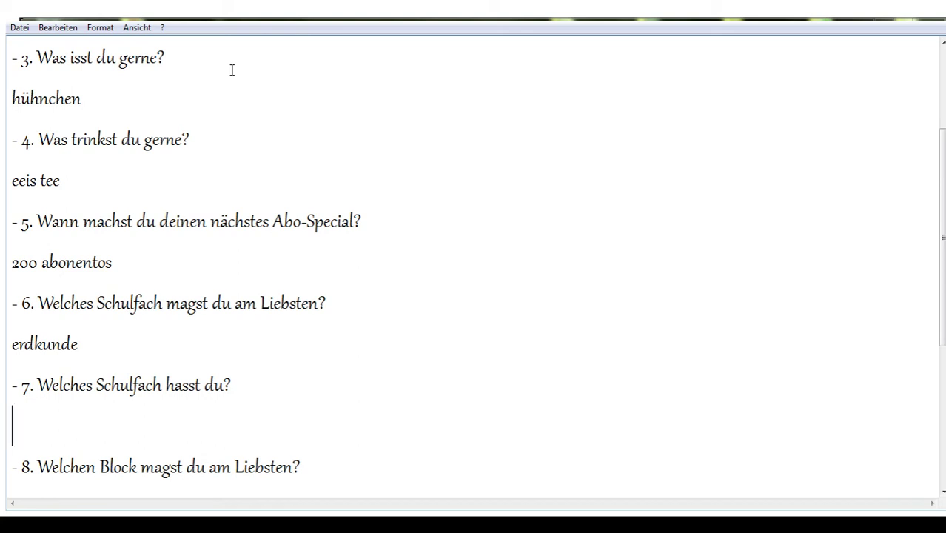
text(ethik)
key(Down)
key(Down)
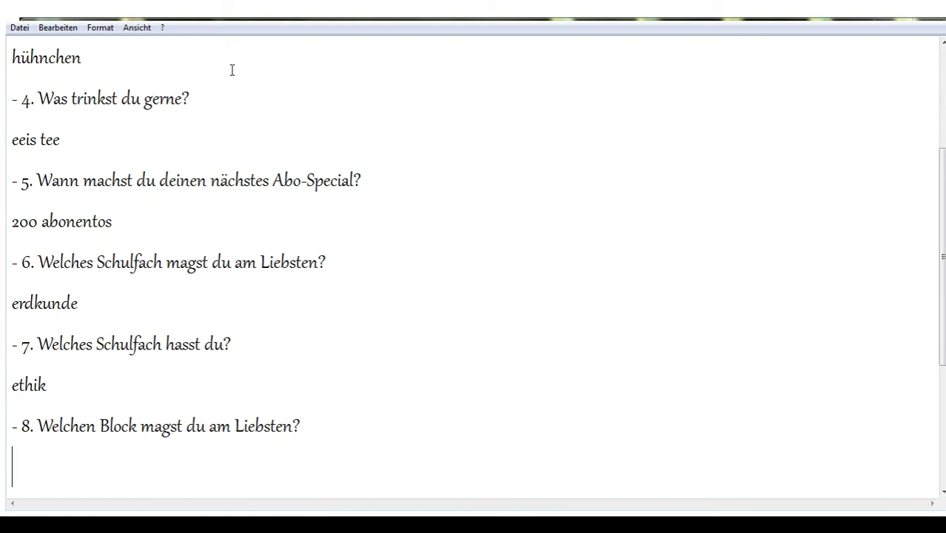
key(Up)
key(Down)
Answer question 8 with a long run-together string of channel names, starting 'smaragdblogg' and ending 'isbesteDE'
scroll(299, 156, down, 1)
scroll(297, 184, down, 1)
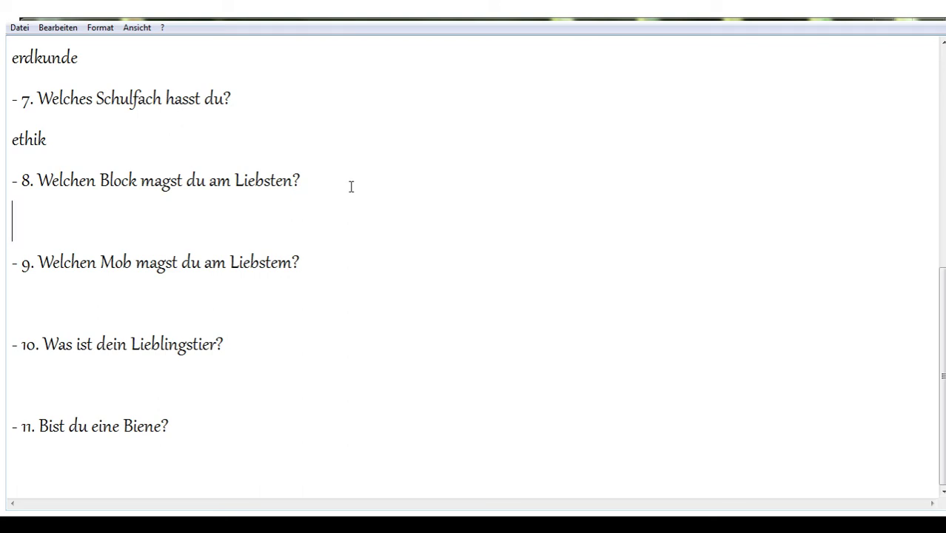
text(sma)
text(ragd)
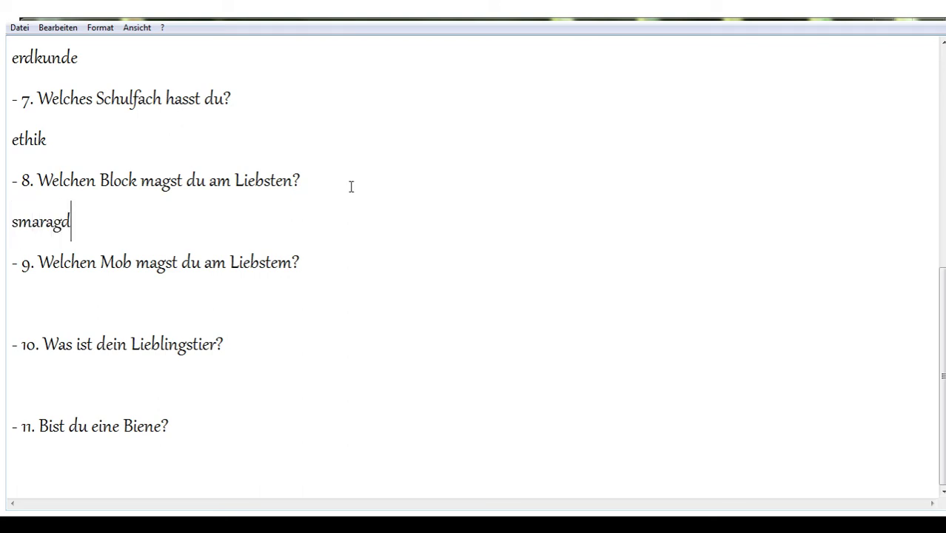
text(bloc)
key(BackSpace)
text(gg)
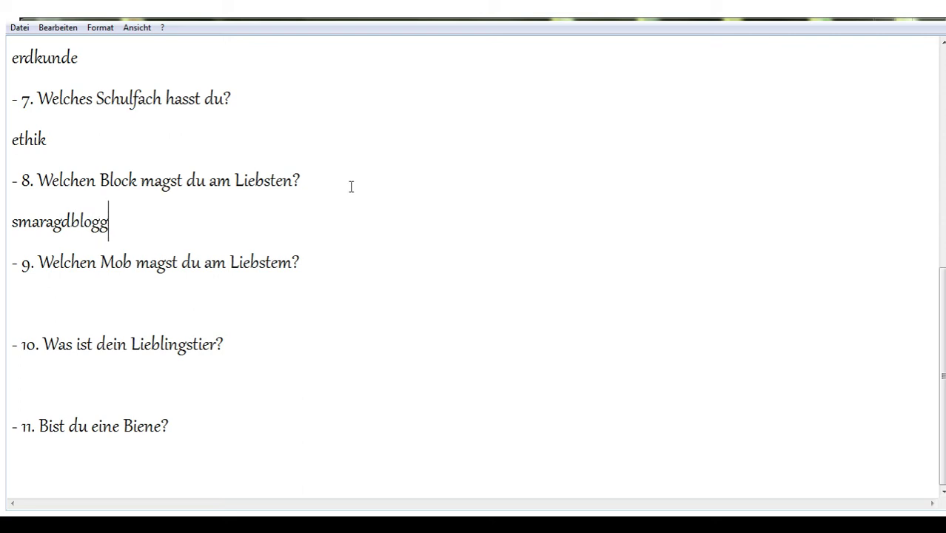
key(Down)
key(Down)
key(Up)
key(Up)
key(End)
text(er)
text(LPHDYT)
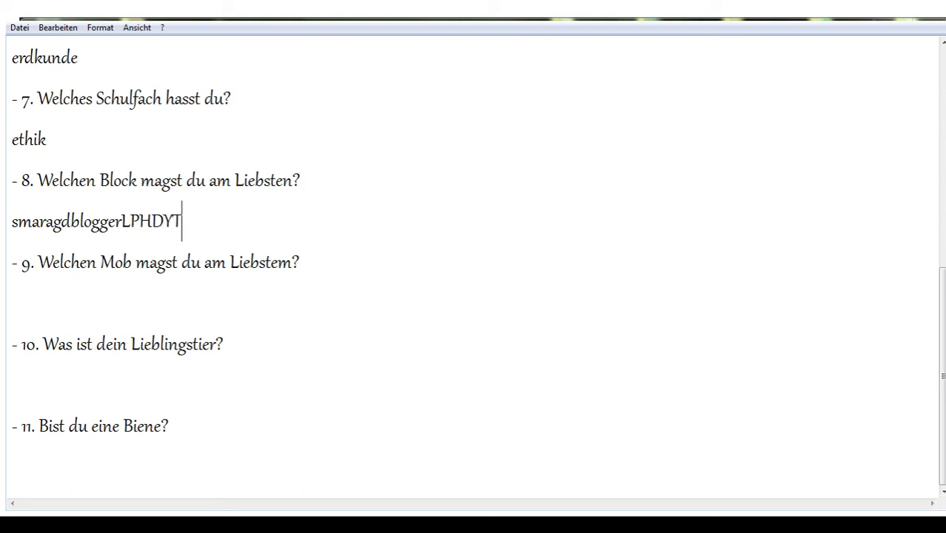
text(2k14)
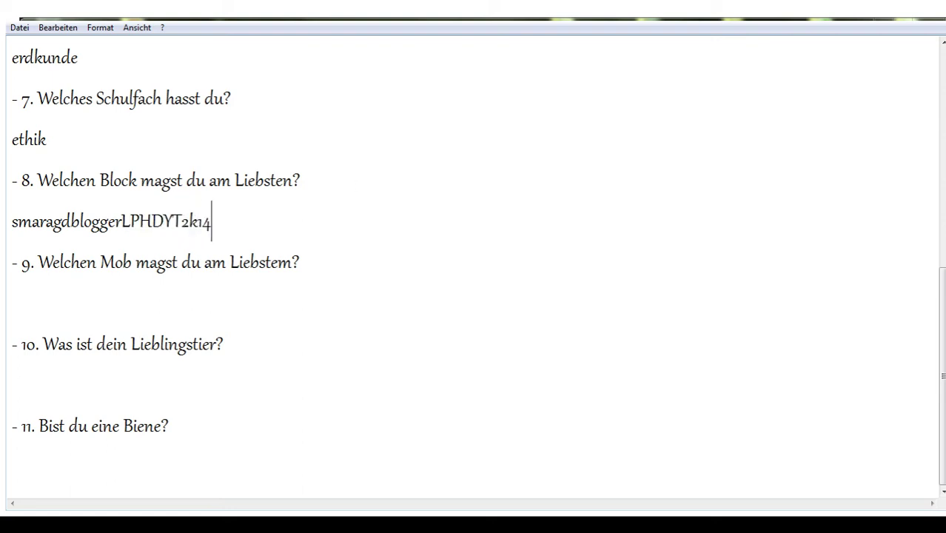
text(gron)
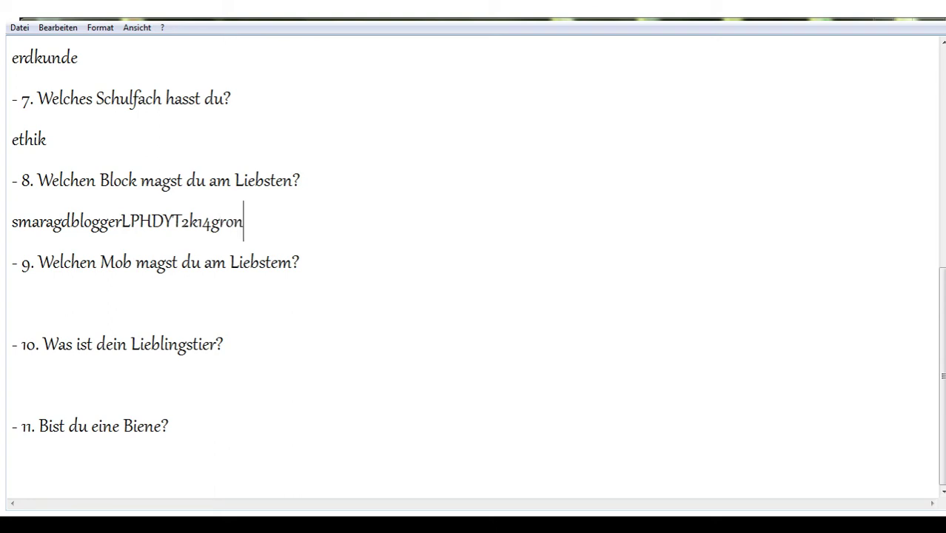
text(khisb)
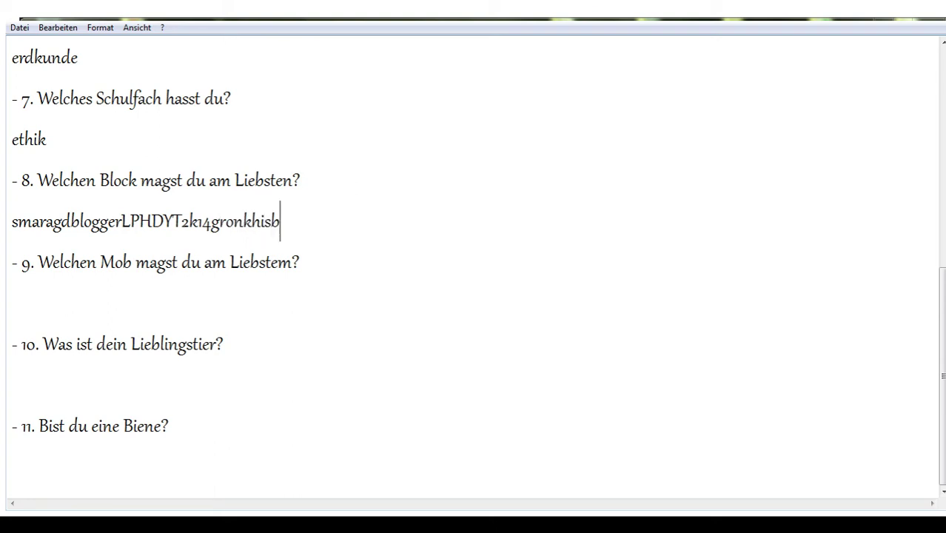
text(este)
text(DE)
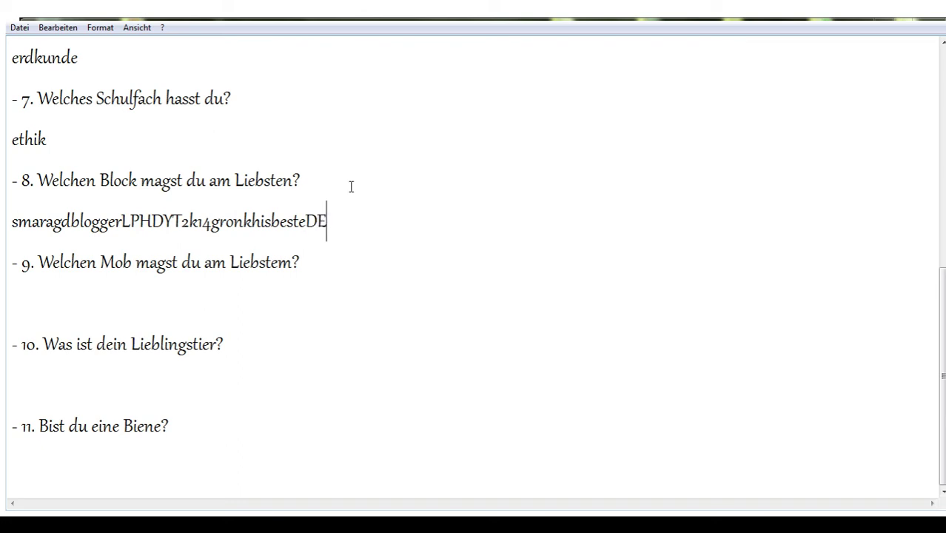
key(Down)
key(Down)
Answer question 9, respelling 'skeleton' with the ending 'lett'
text(skeleton)
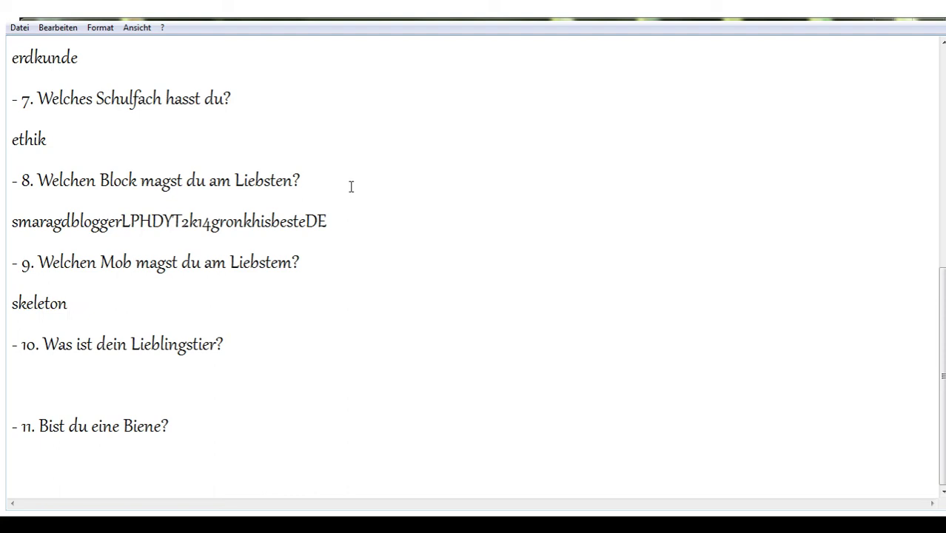
key(BackSpace)
key(BackSpace)
key(BackSpace)
key(BackSpace)
text(let)
text(t)
key(Down)
key(Down)
Answer question 10 as 'eichhörnchenen' by inserting 'chen' into the typed word
text(eic)
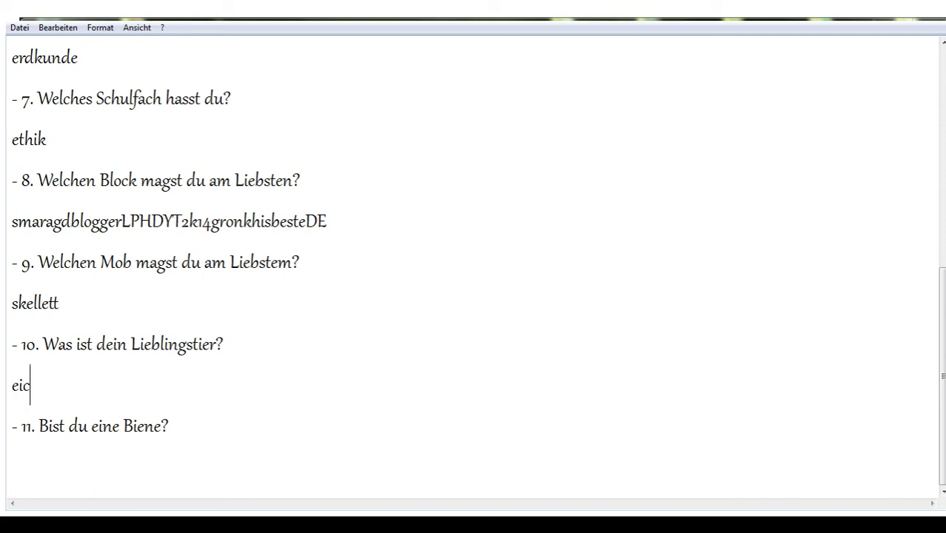
text(hhörn)
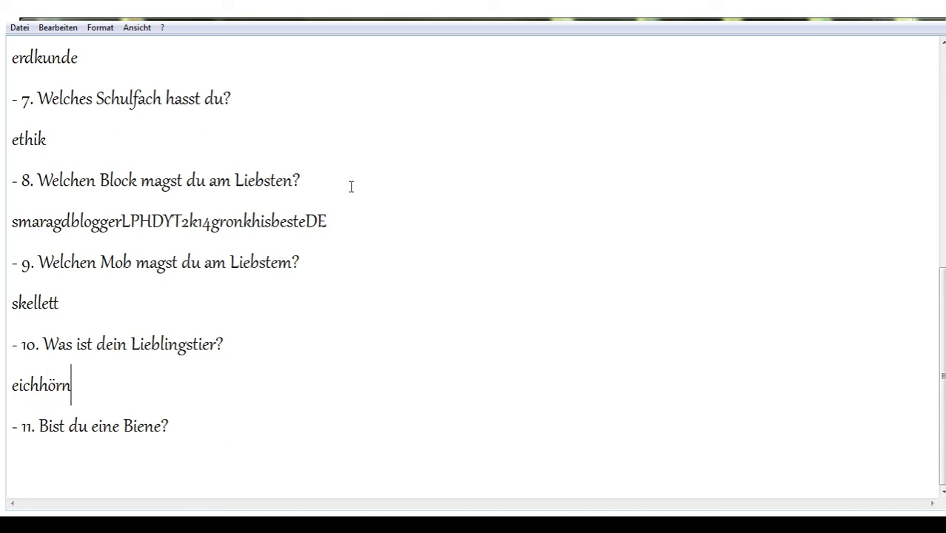
text(en)
key(Left)
text(chen)
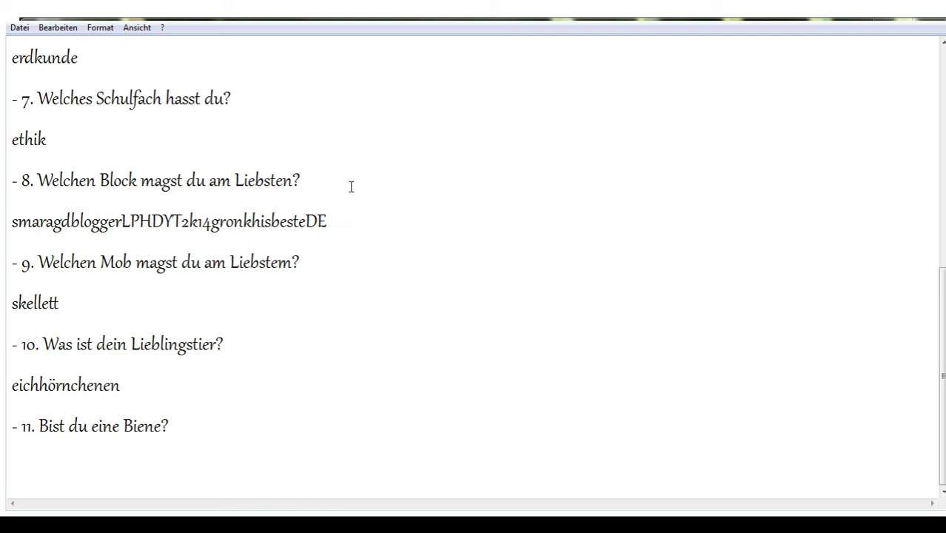
key(Right)
key(Right)
key(Down)
key(Down)
Answer question 11 with a crude joke about flowers, then scroll through the questionnaire to review it
text(klar ich ficke)
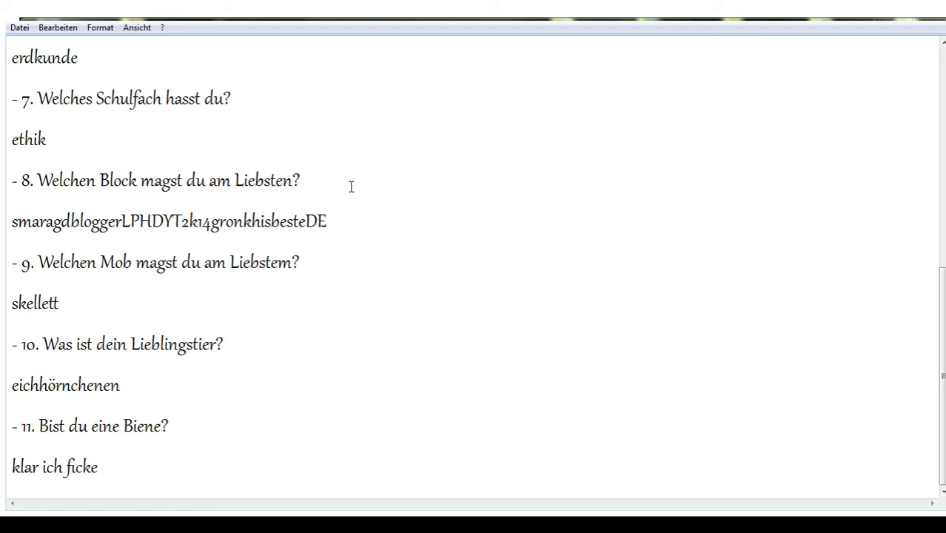
text( gerne bl)
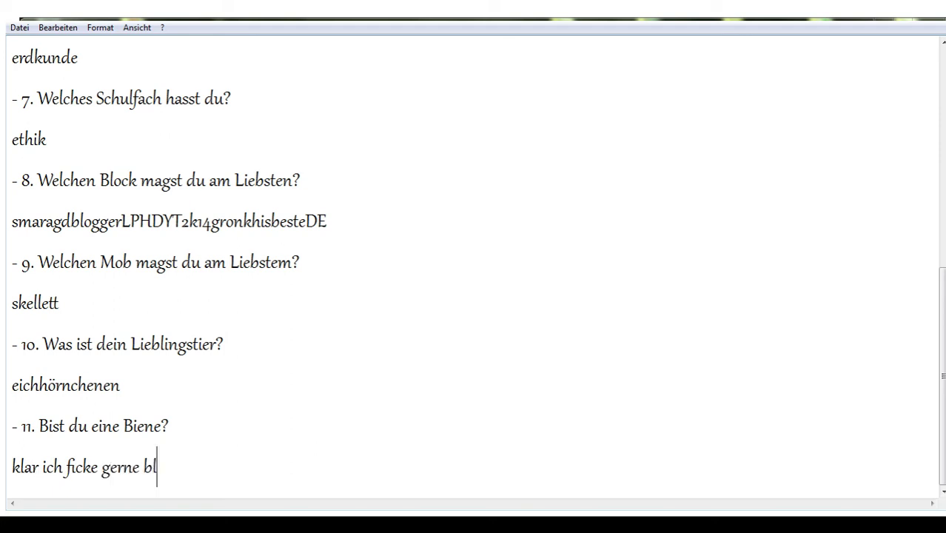
text(umen.)
key(Return)
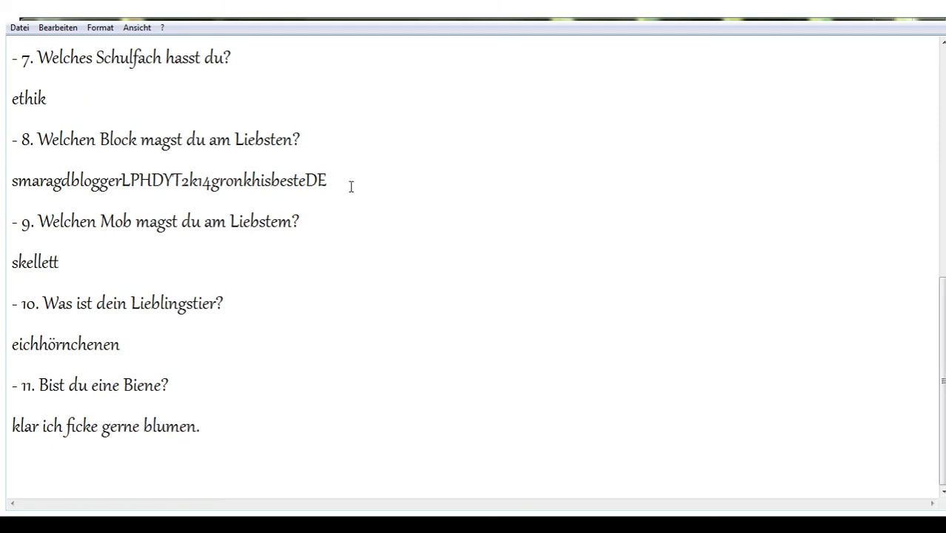
scroll(311, 165, up, 3)
scroll(322, 154, up, 1)
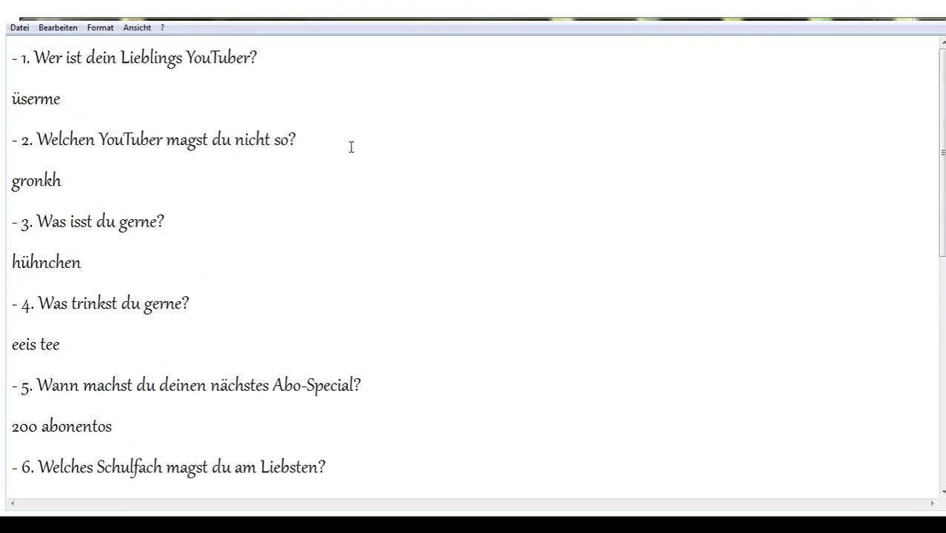
scroll(387, 233, down, 4)
scroll(307, 245, up, 2)
scroll(315, 183, up, 2)
scroll(497, 226, down, 4)
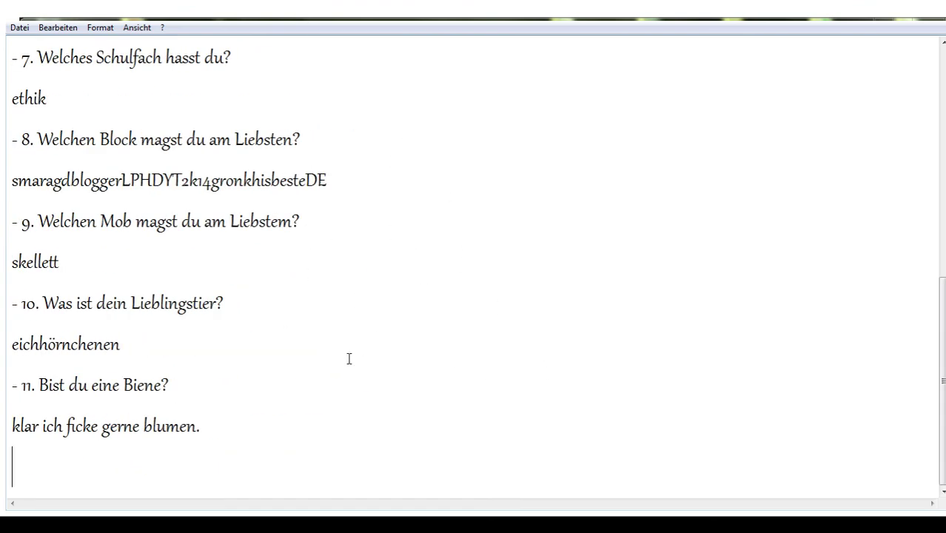
Add a line boasting of being a YouTuber's best hater, then 'bitte anobiert mich und likt das videro'
key(Return)
text(ich bin )
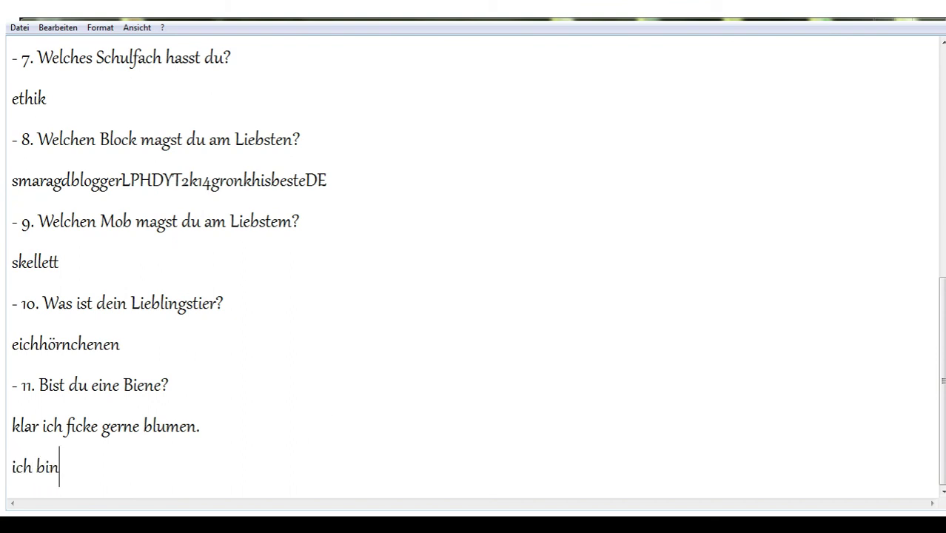
text(der)
text( beste gronk)
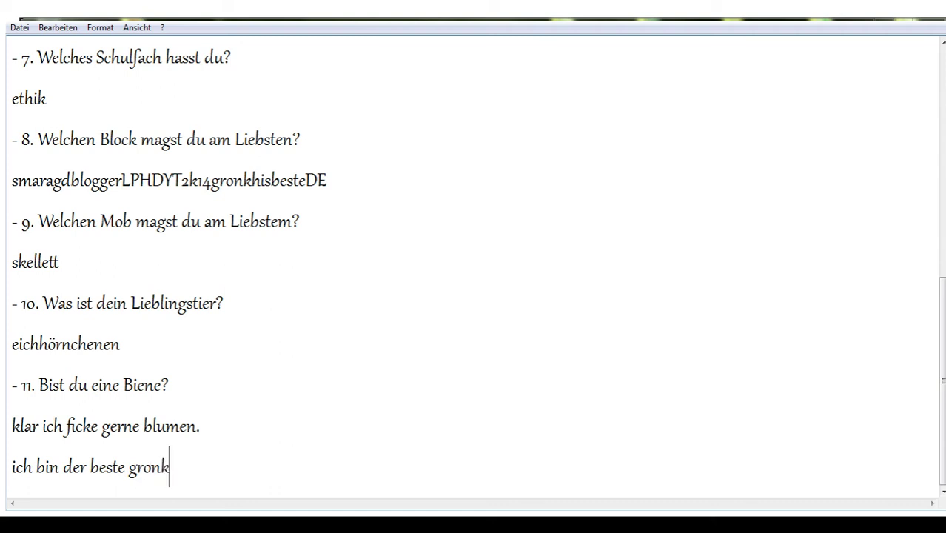
text(h hater)
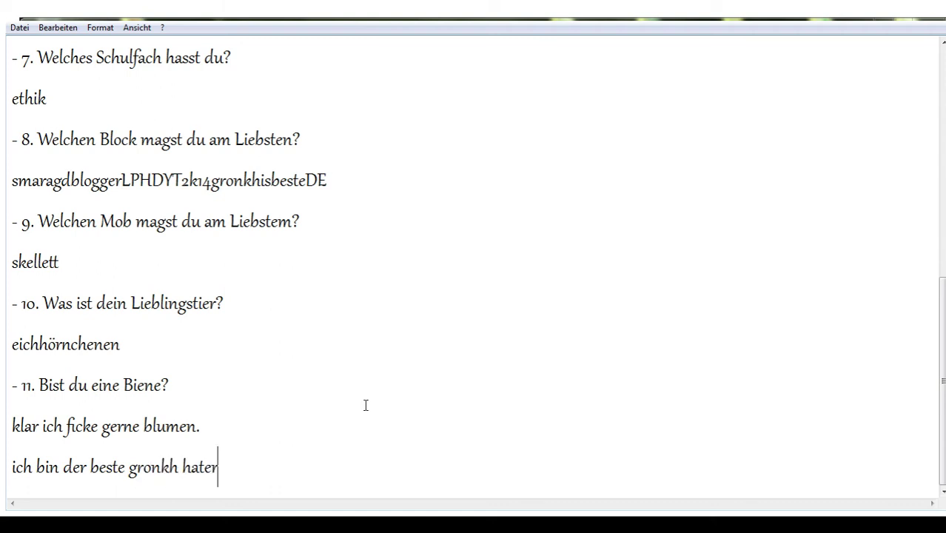
key(Return)
text(bitte an)
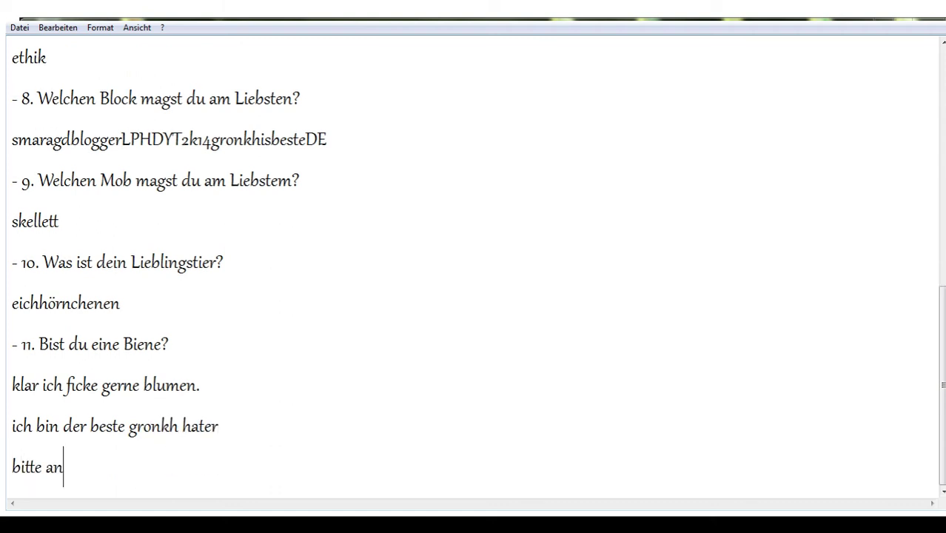
text(obiert )
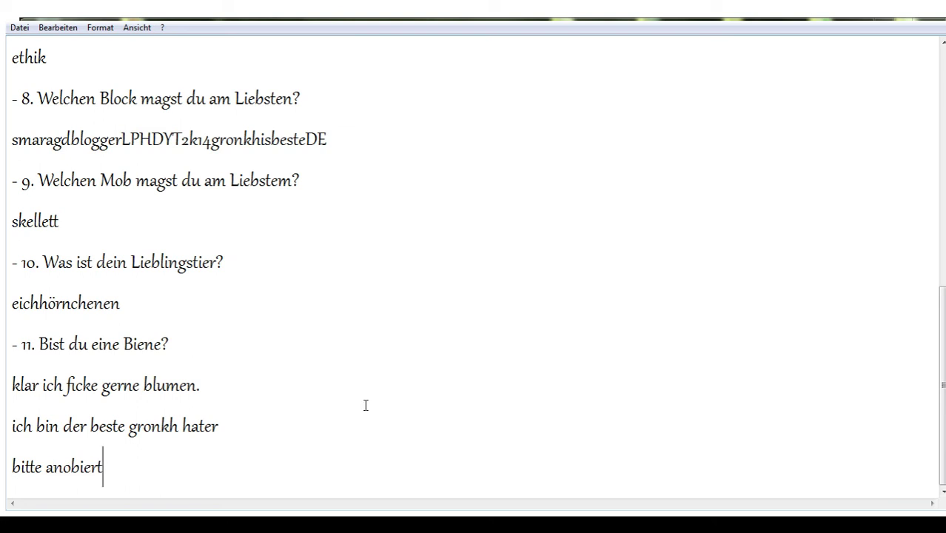
text(mich)
text( und likt)
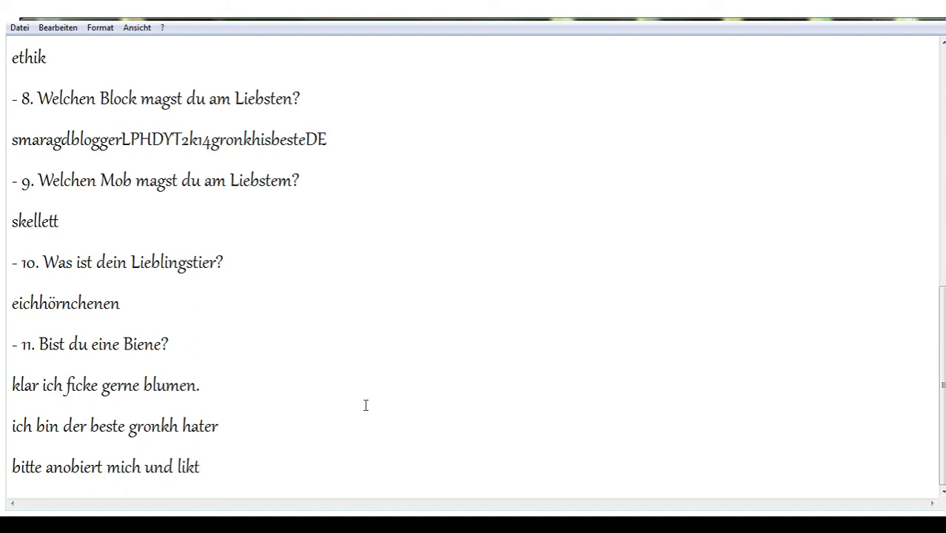
text( das vide)
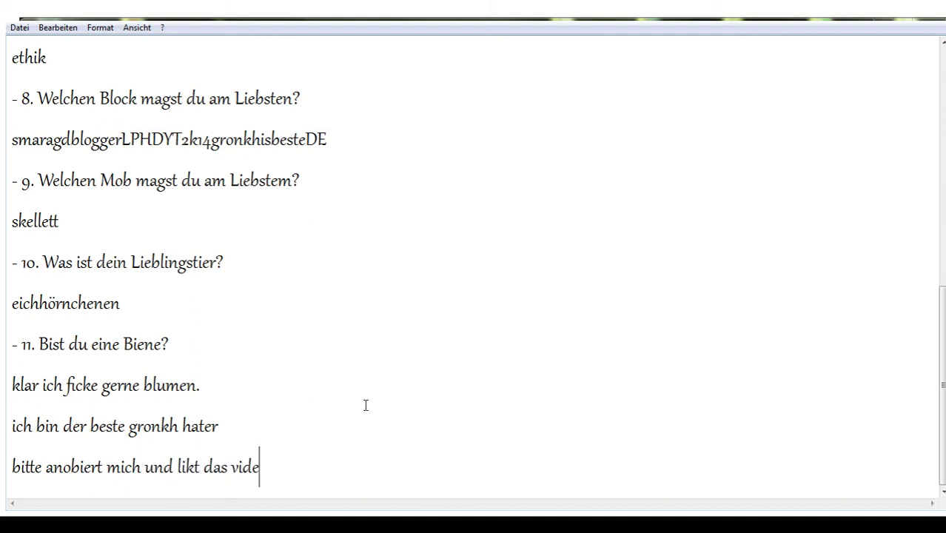
text(ro)
key(Return)
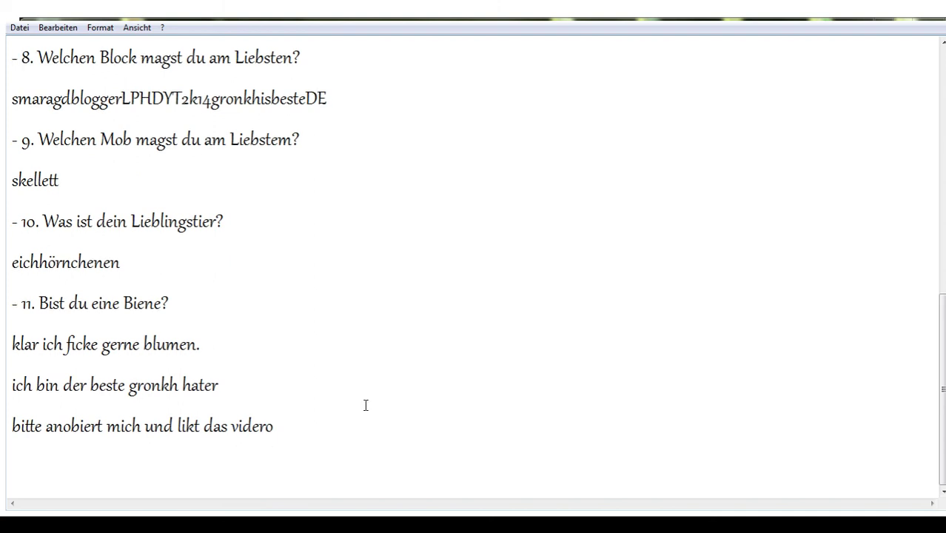
Add the lines 'ganz hart.', 'bitte.' and 'ich norminiere.', each on its own line
text(ganz h)
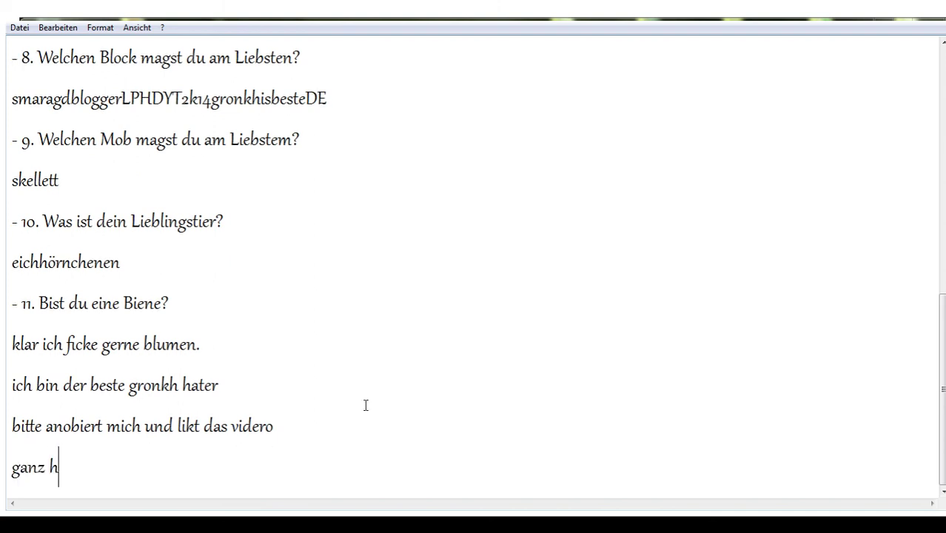
text(art.)
key(Return)
text(bit)
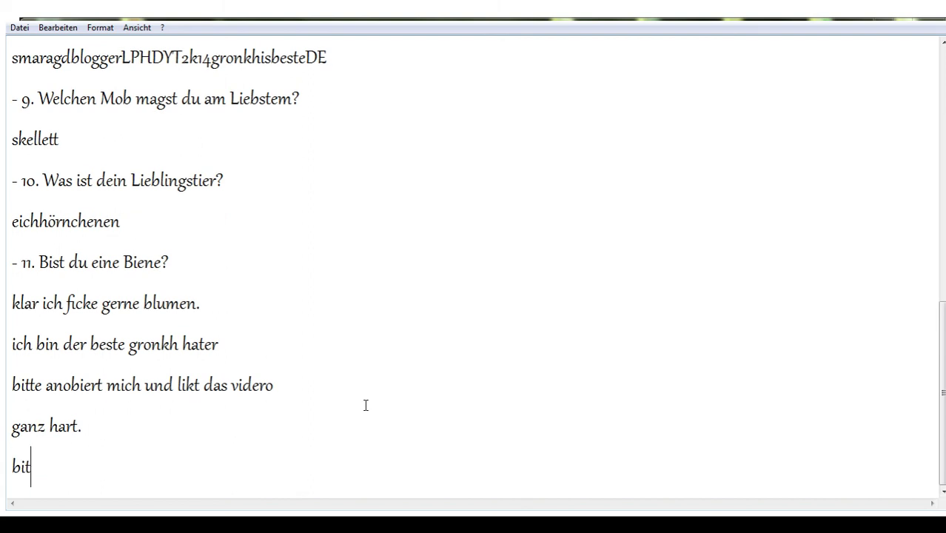
text(te.)
key(Return)
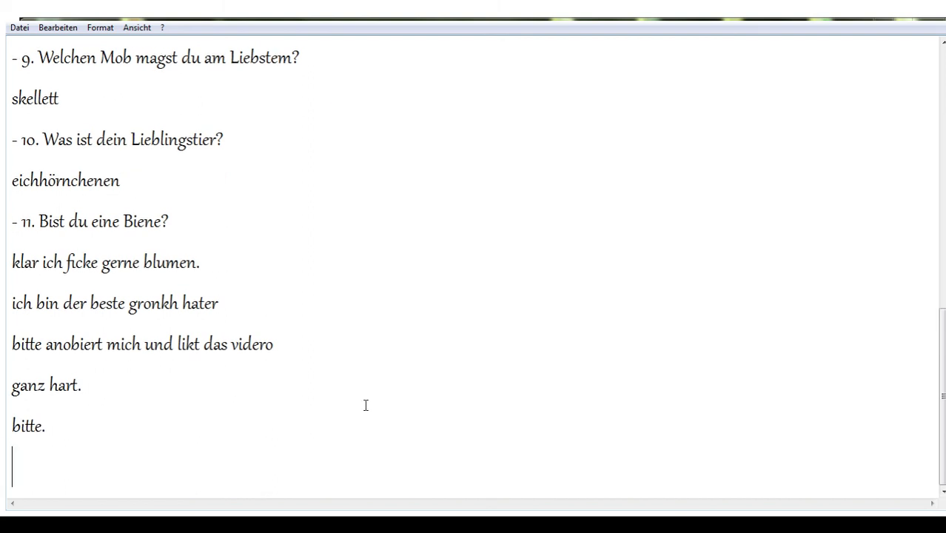
text(ich normie)
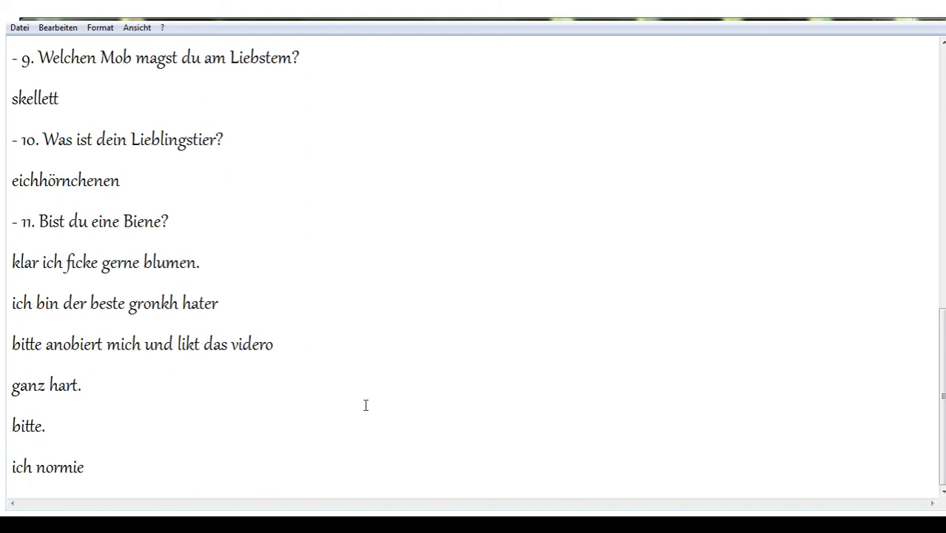
key(BackSpace)
text(niere)
text(.)
key(Return)
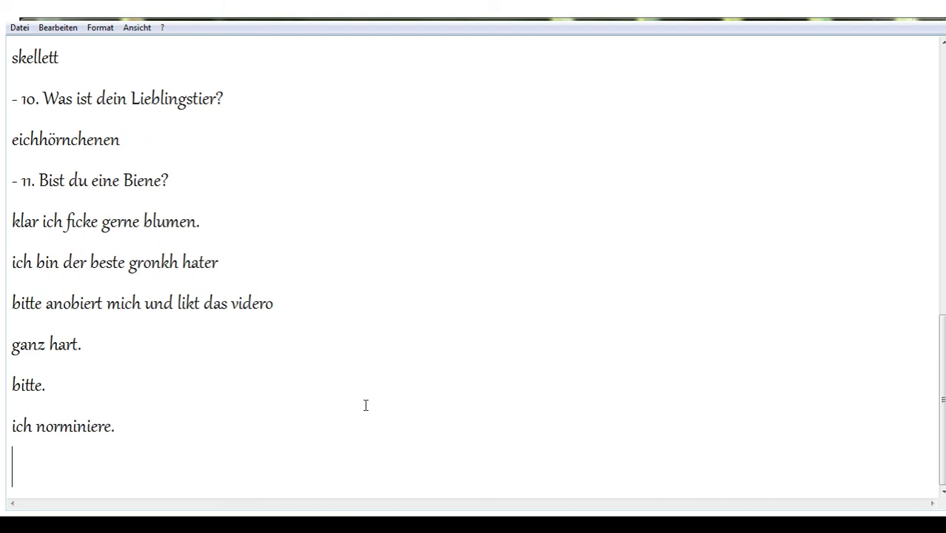
List two nominated channel names on separate lines, with 'äh' and 'und' as filler lines
text(äh)
key(Return)
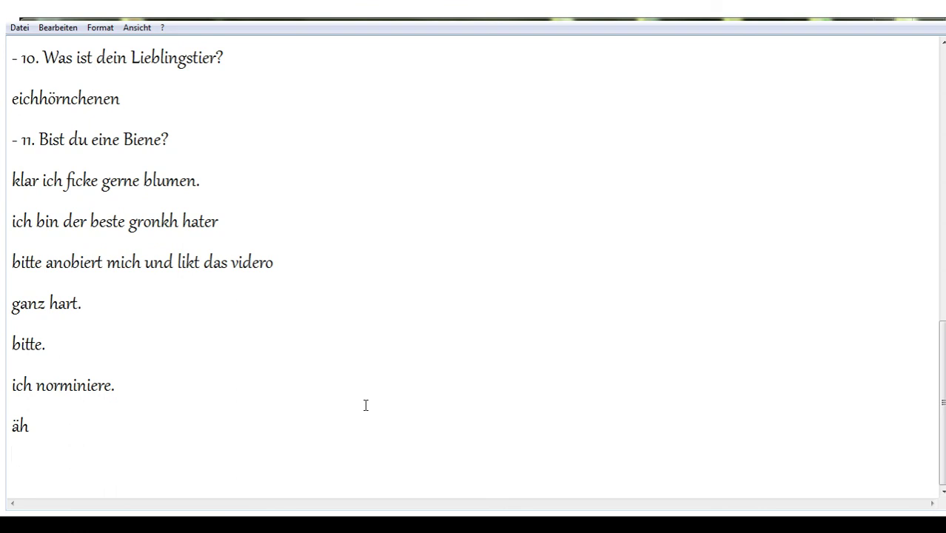
text(dingsfx)
key(Return)
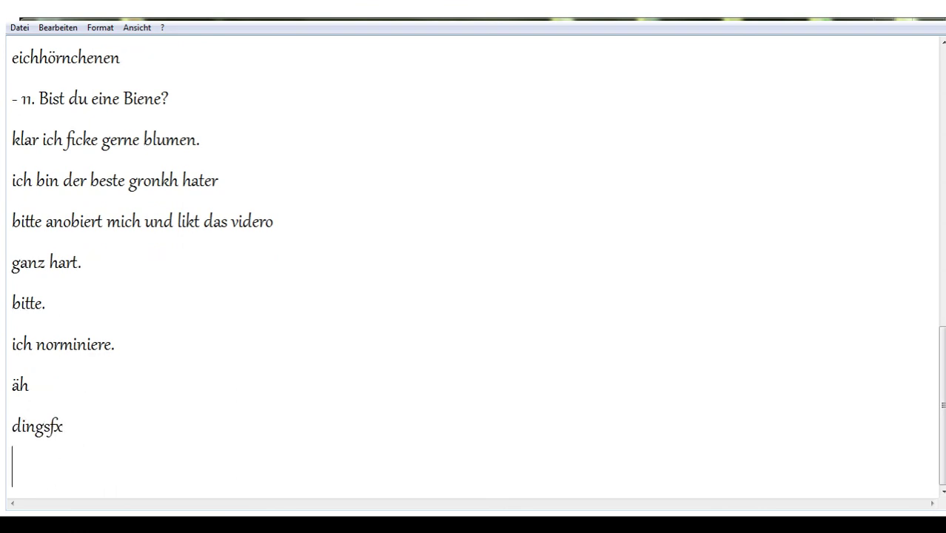
text(und)
key(Return)
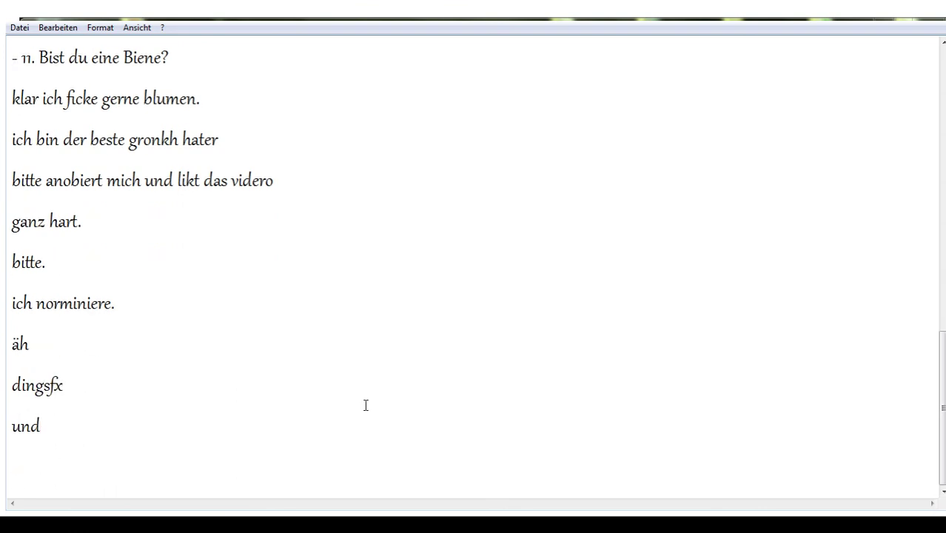
text(x)
text(fx)
text( f)
text(xfx)
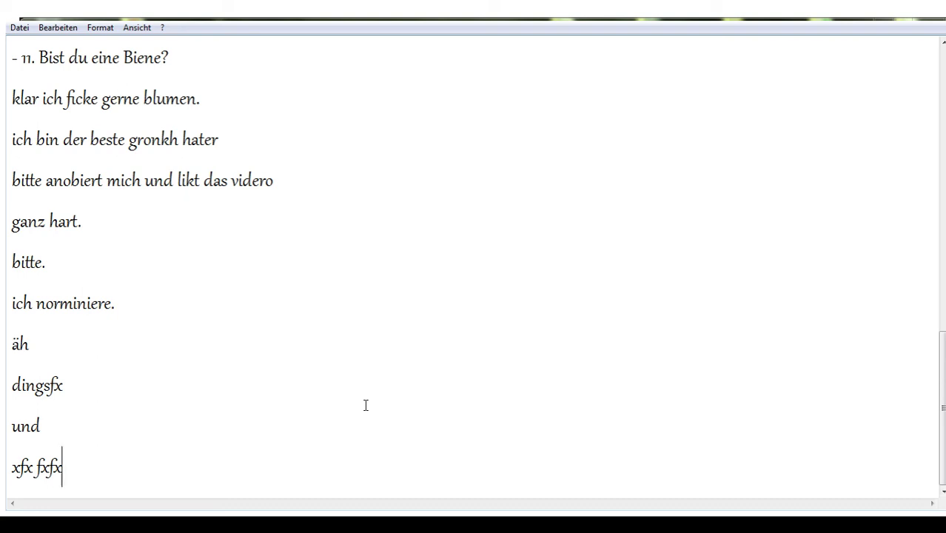
key(Return)
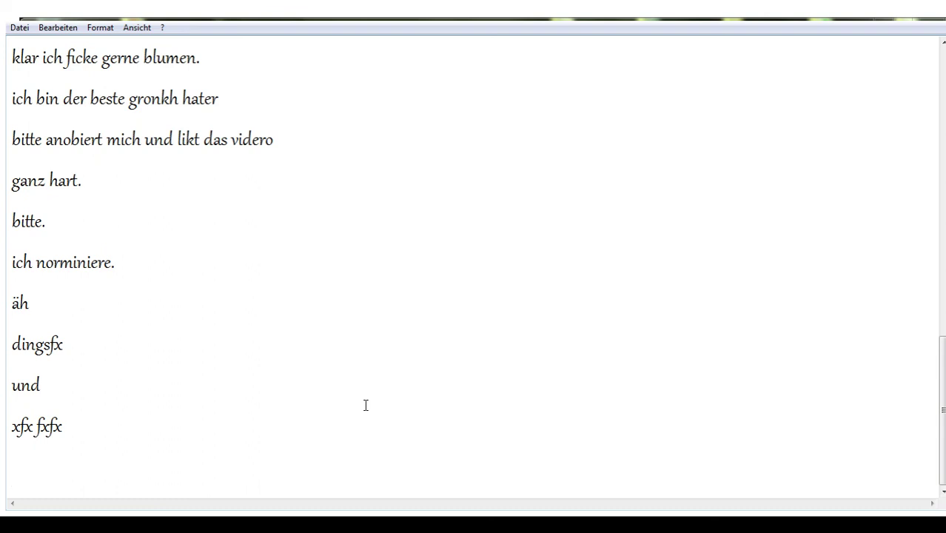
click(208, 334)
click(145, 402)
click(152, 408)
Add a final line naming a third nominee followed by '= inkompetent x3'
key(Return)
key(BackSpace)
key(Return)
key(BackSpace)
key(Return)
key(BackSpace)
key(Return)
text(pekkah )
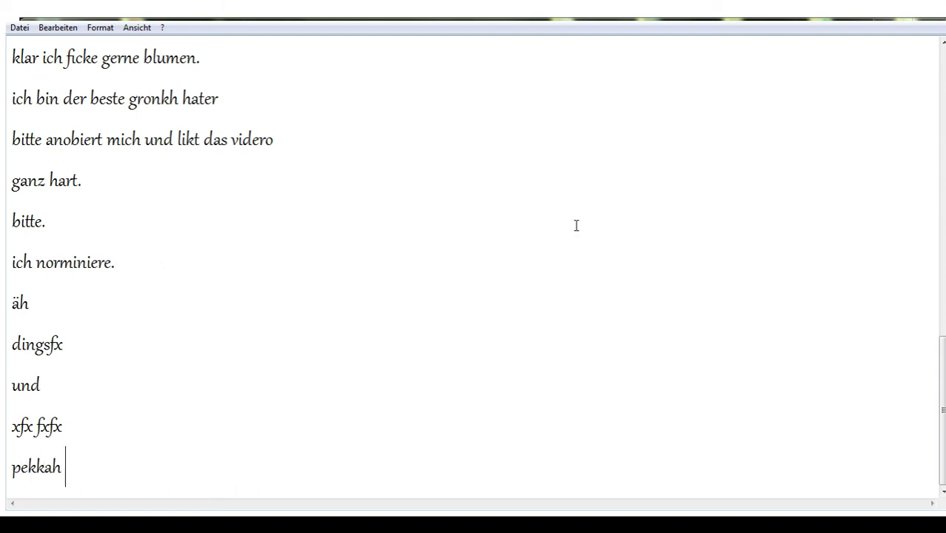
text(= iu)
key(BackSpace)
key(BackSpace)
text(in)
text(kompeten)
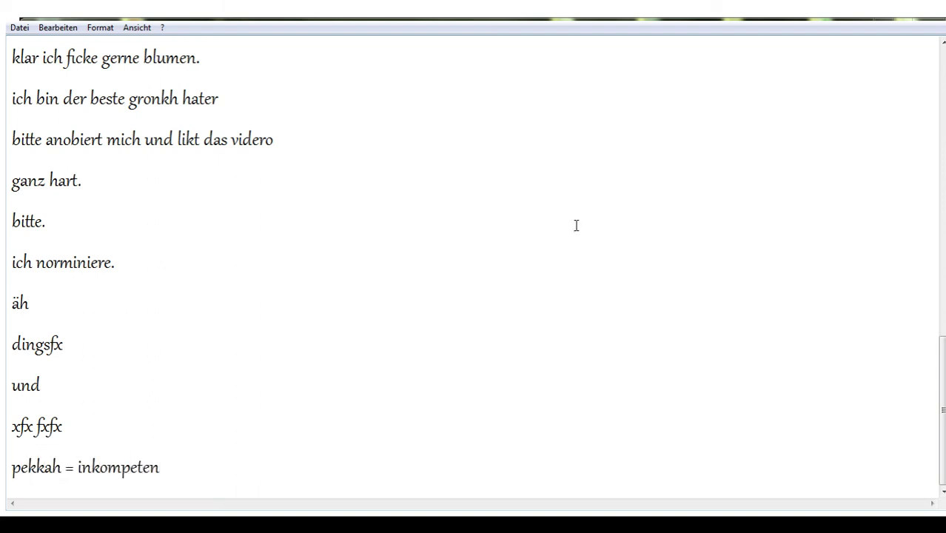
text(t)
text( x3)
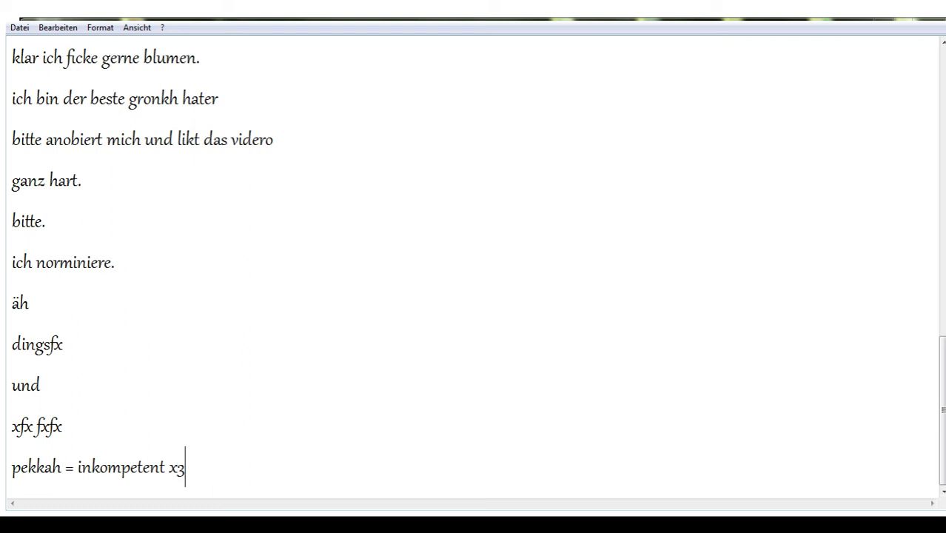